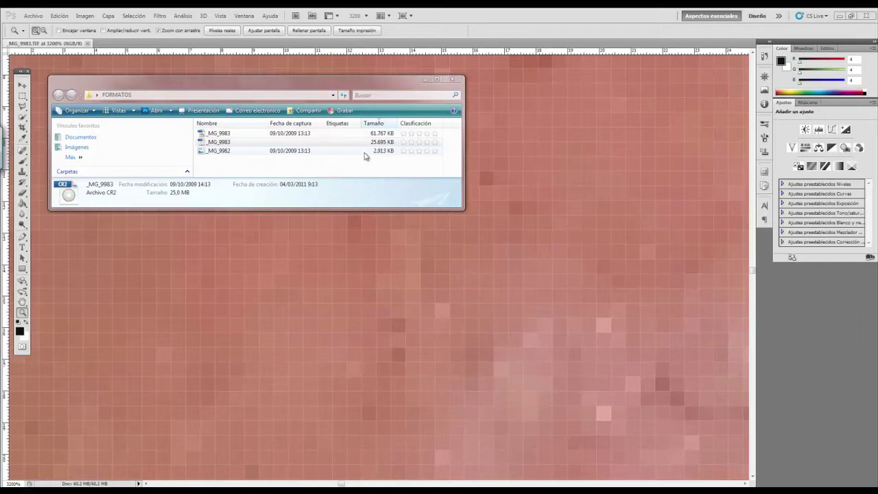
Bring the portrait photo in Photoshop to the front over the FORMATOS folder
left_click(610, 59)
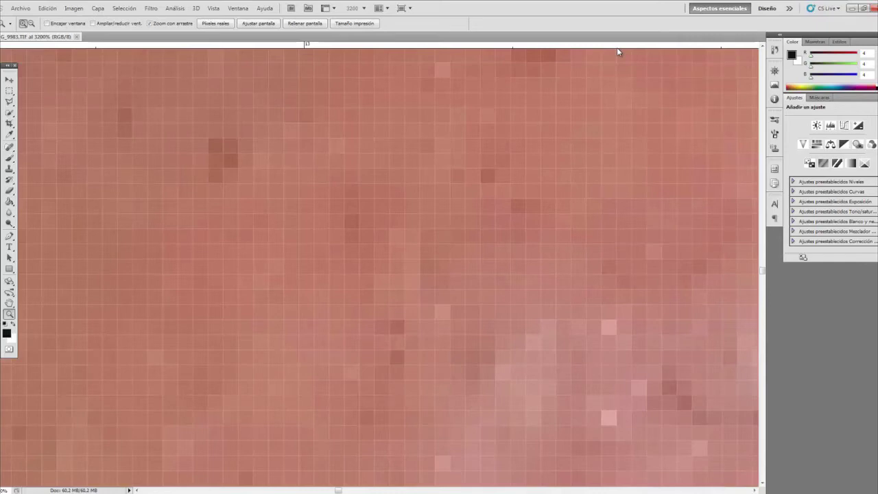
Zoom the portrait out from 3200% to 66.7%, then return to the FORMATOS folder window
key("ctrl+minus")
key("ctrl+minus")
key("ctrl+minus")
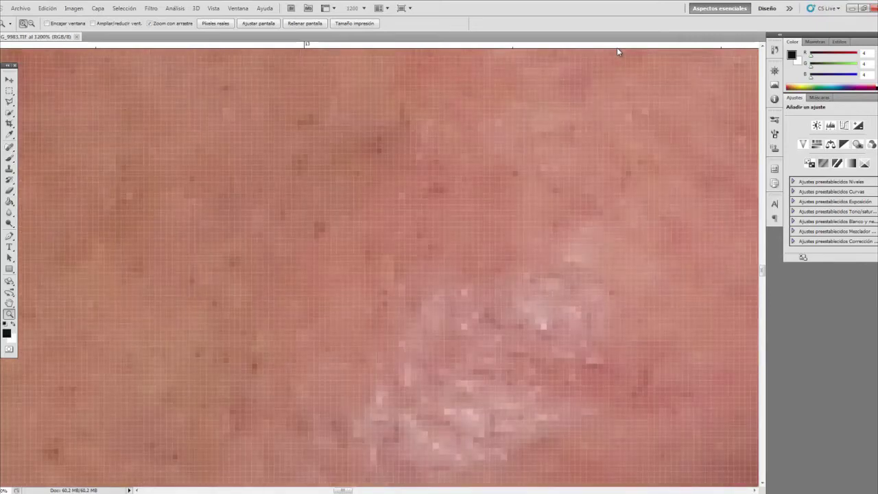
key("ctrl+minus")
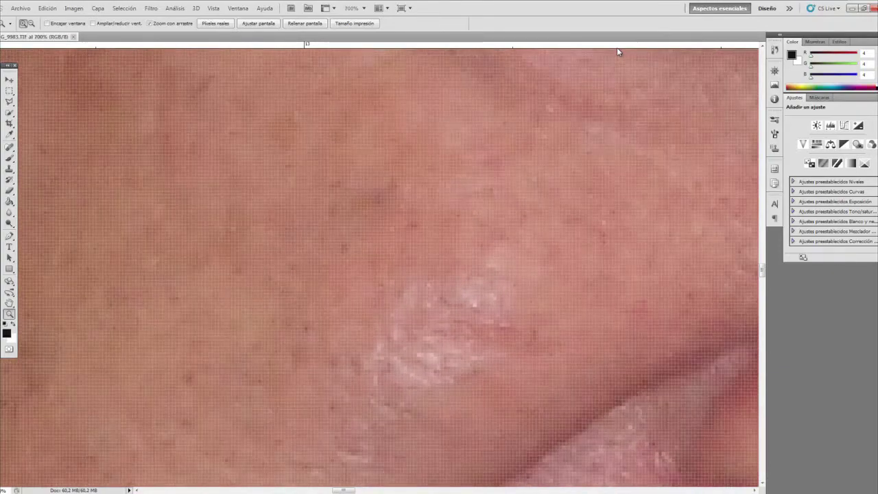
key("ctrl+minus")
key("ctrl+minus")
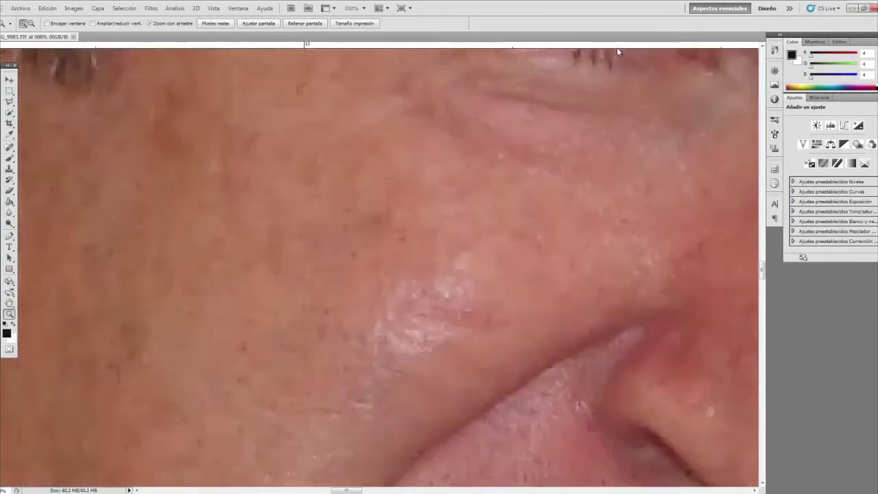
key("ctrl+minus")
key("ctrl+minus")
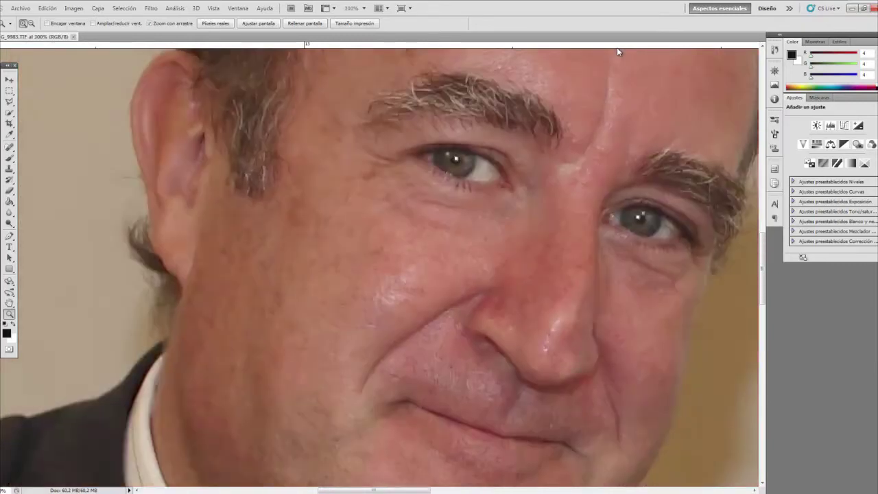
key("ctrl+minus")
key("ctrl+minus")
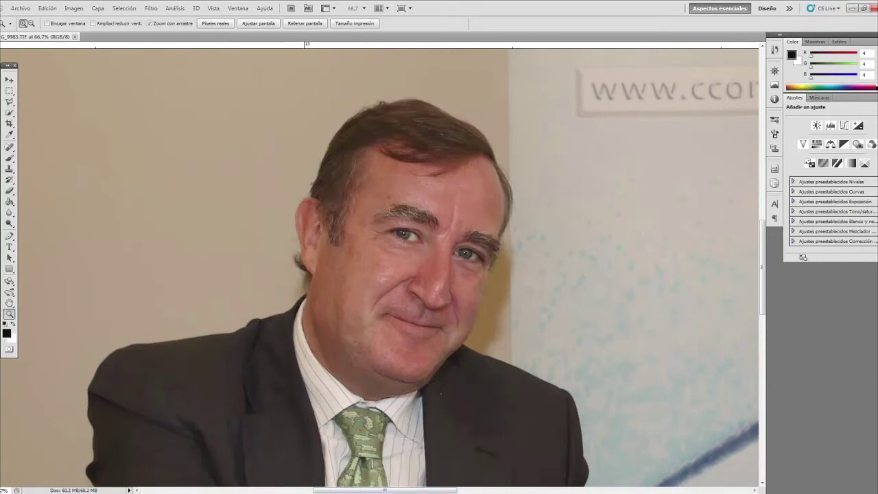
key("alt+Tab")
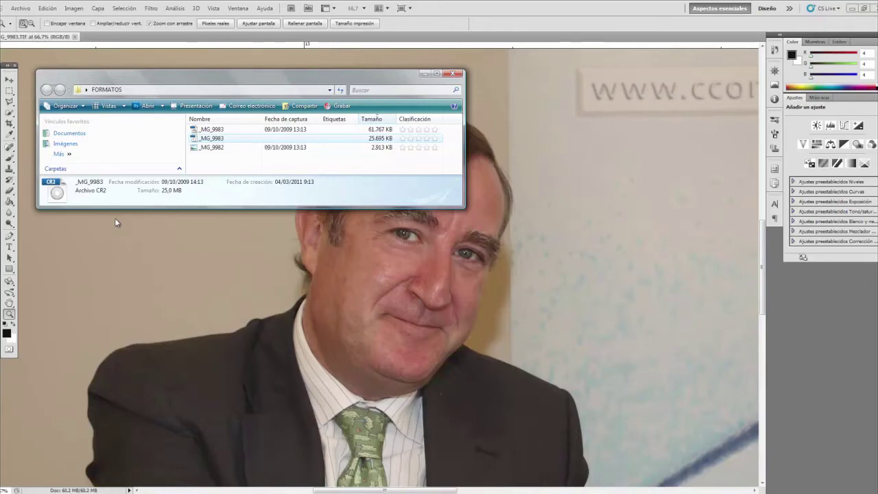
Compare details of the _MG_9982 JPEG (2,84 MB) and the _MG_9983 TIF (60,3 MB)
left_click(208, 148)
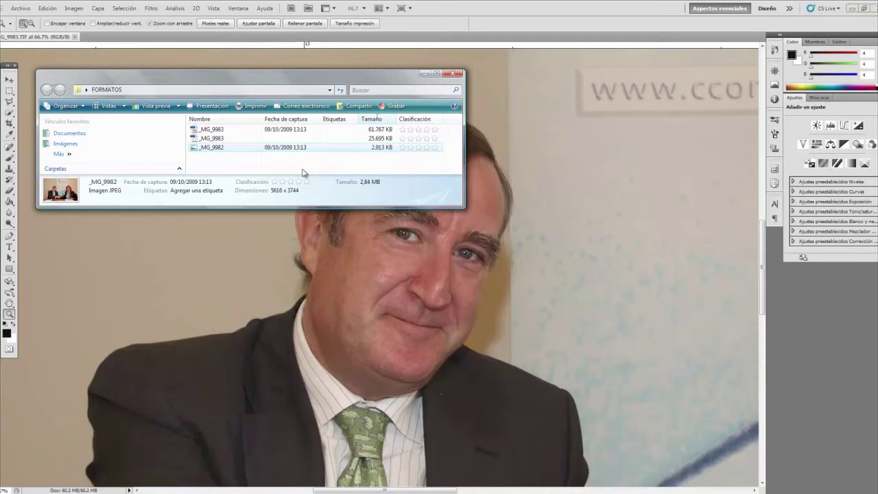
left_click(210, 131)
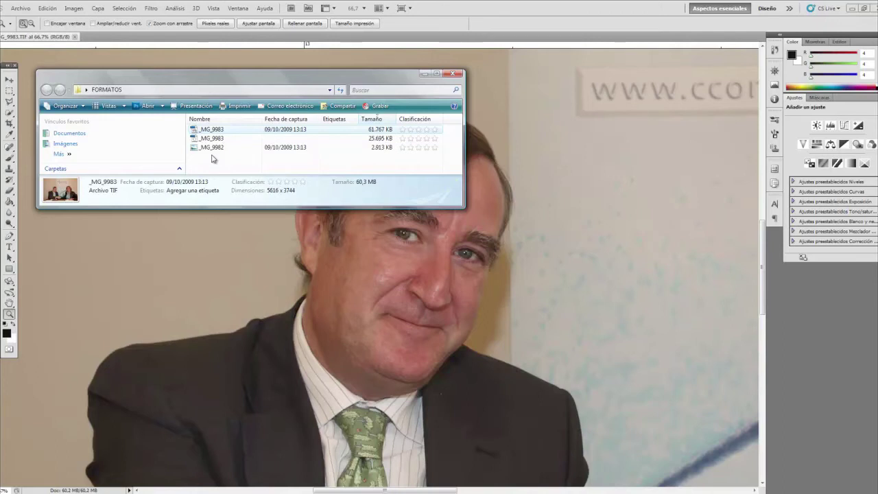
Show the details of the _MG_9983 CR2 raw file, 25,0 MB
left_click(212, 140)
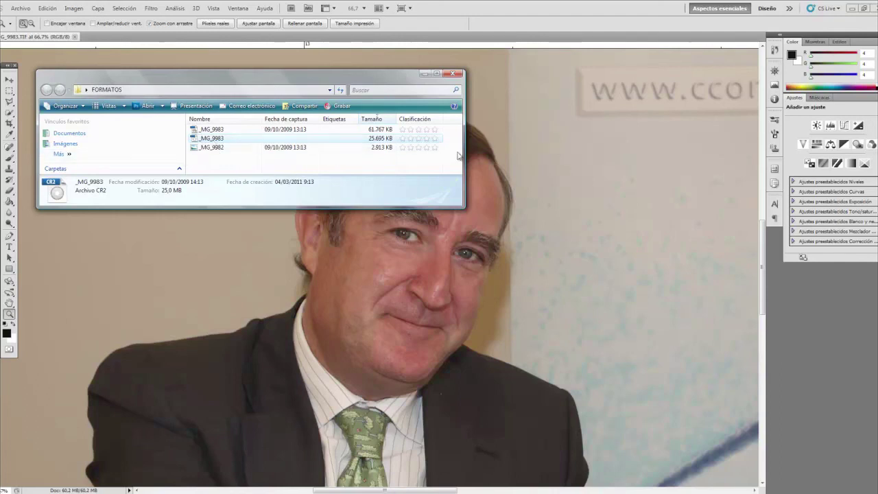
left_click(383, 166)
left_click(213, 140)
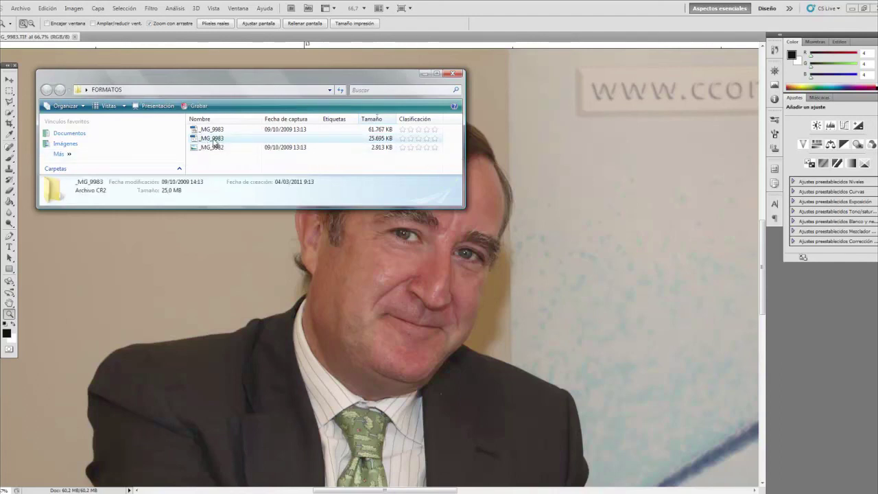